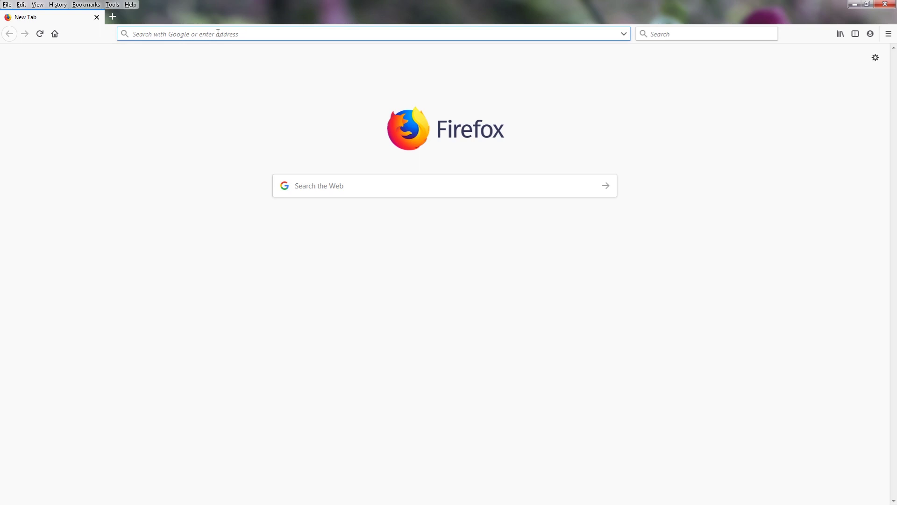
Enter the router address 192.168.50.1 in the Firefox address bar, fixing the typo
text(192.50)
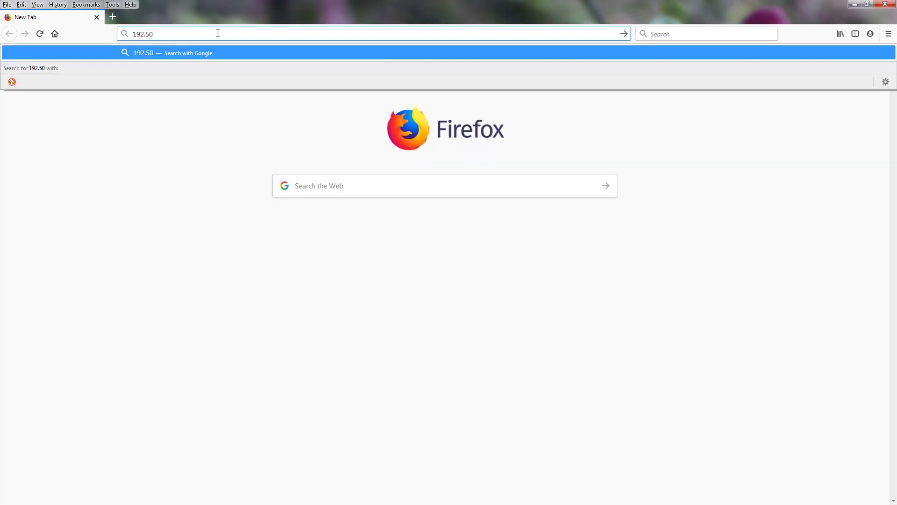
key(BackSpace)
key(BackSpace)
text(168.50.1)
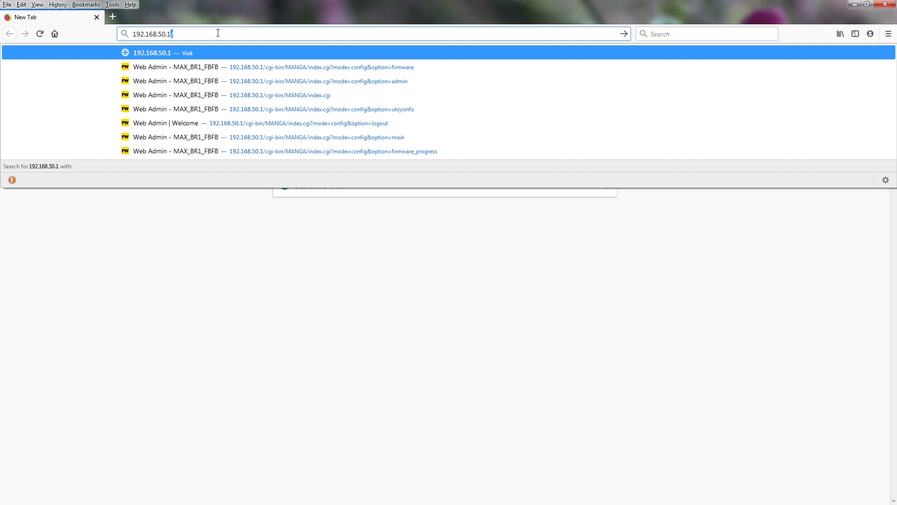
Load the router's admin login page and enter the admin username and password
key(Return)
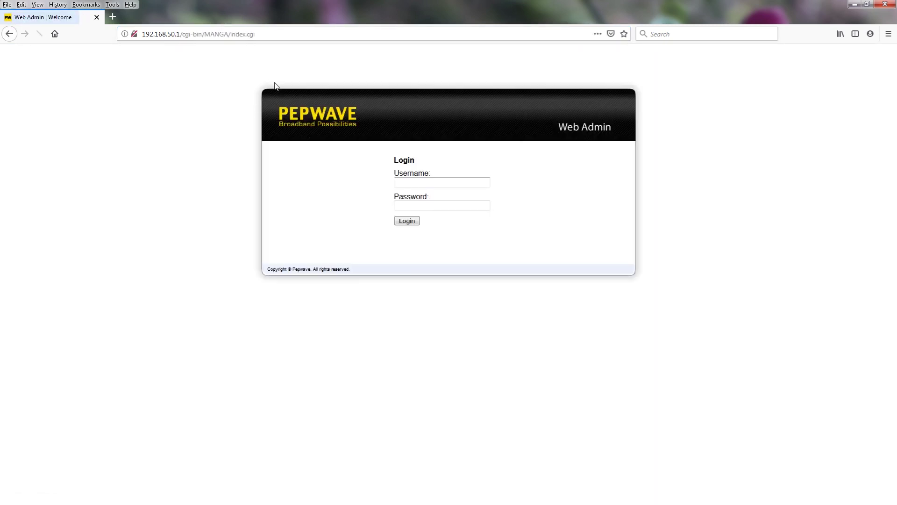
click(409, 185)
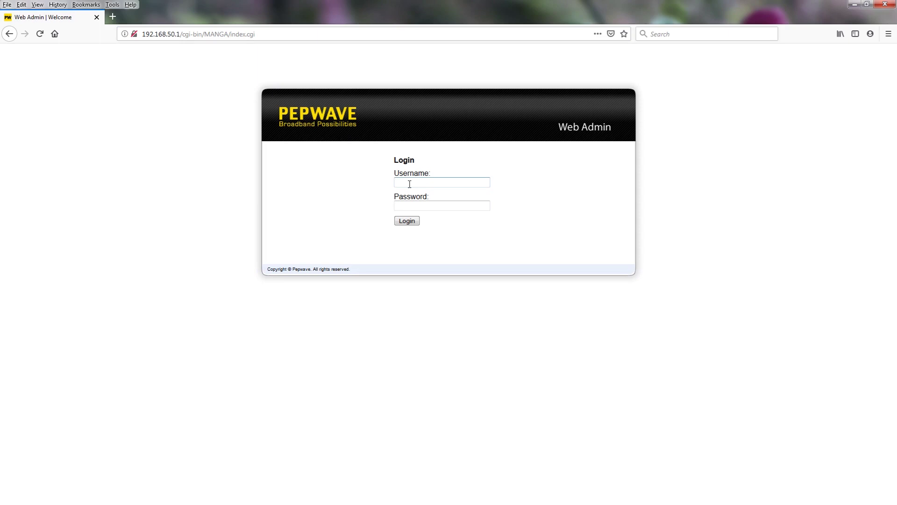
text(admin)
key(Tab)
text(a)
Log in, confirm firmware 7.1.1s106 build 3254 on the Device status page, and open a new tab
click(411, 223)
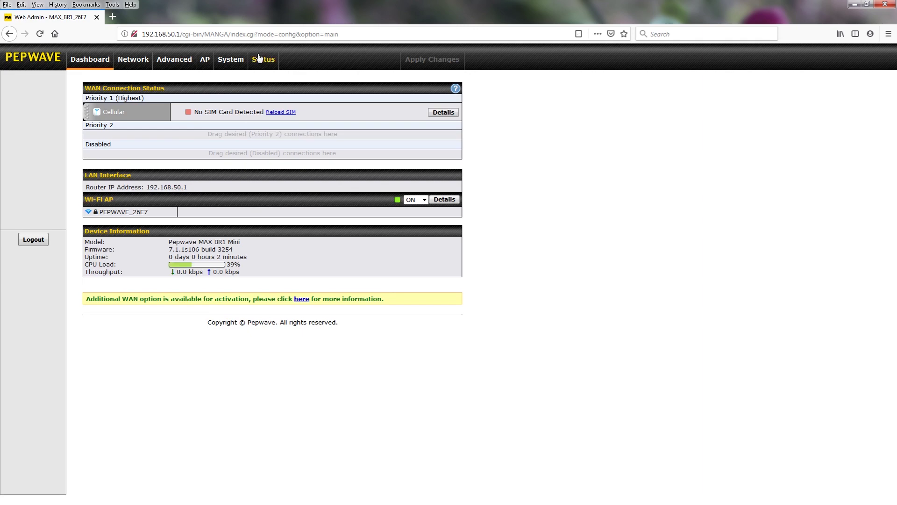
click(262, 61)
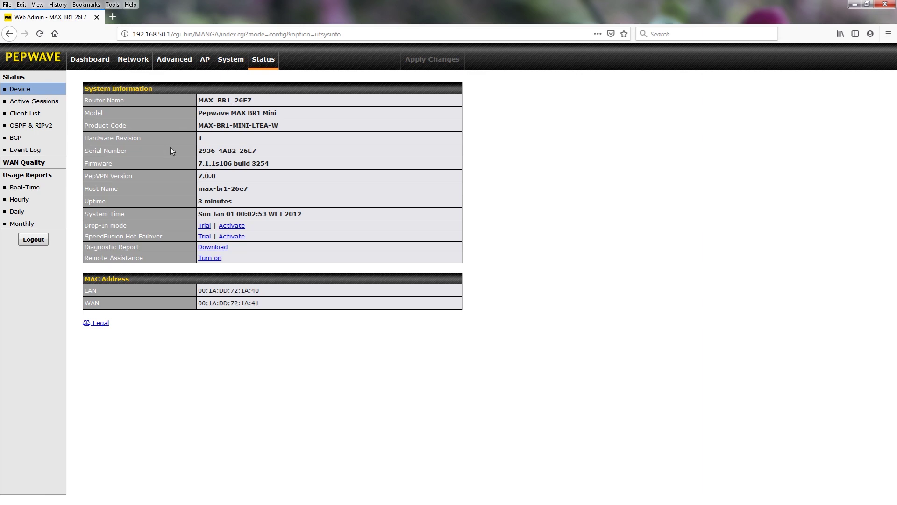
click(113, 18)
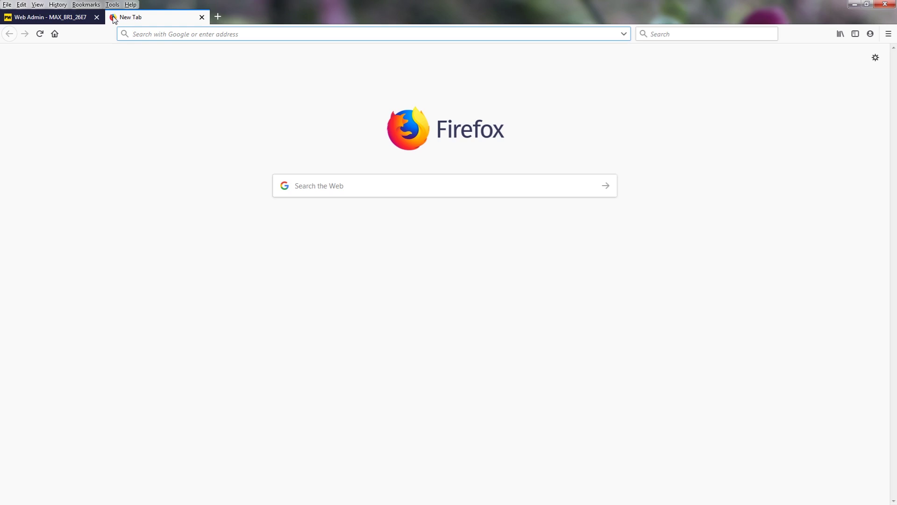
Load peplink.com in the new tab and point at the Support menu
text(peplink.com)
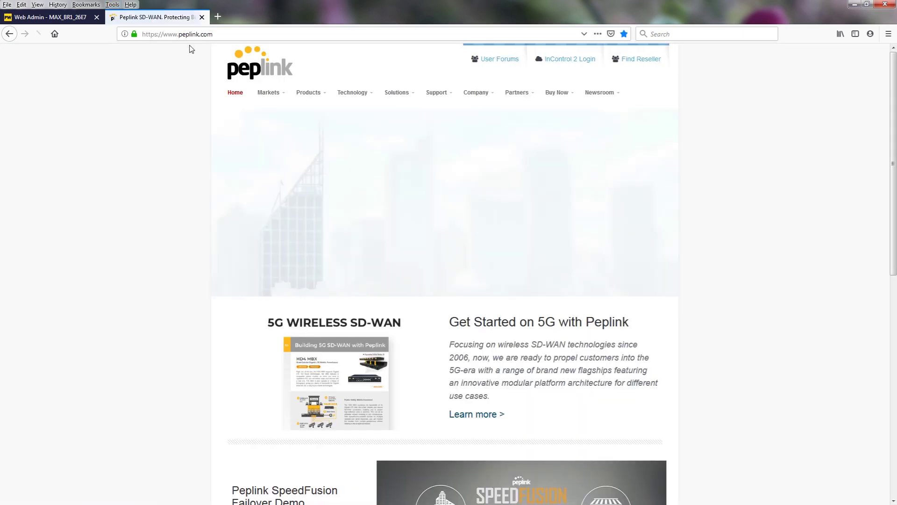
mouse_move(397, 96)
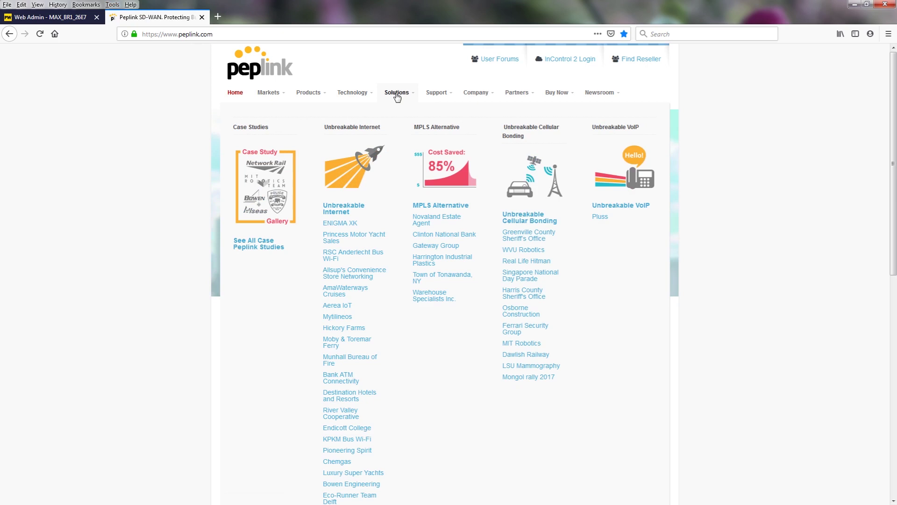
mouse_move(434, 99)
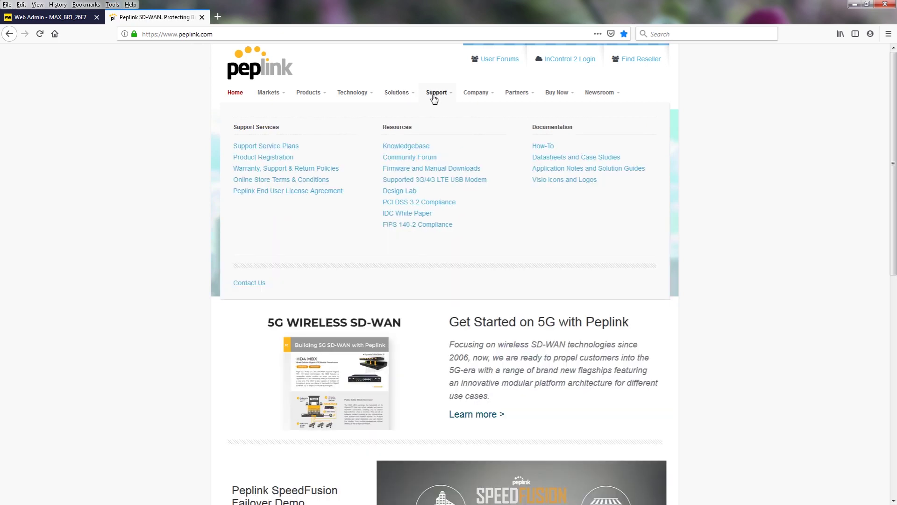
Open Firmware and Manual Downloads and filter the MAX product table to MAX BR1 Mini
click(418, 169)
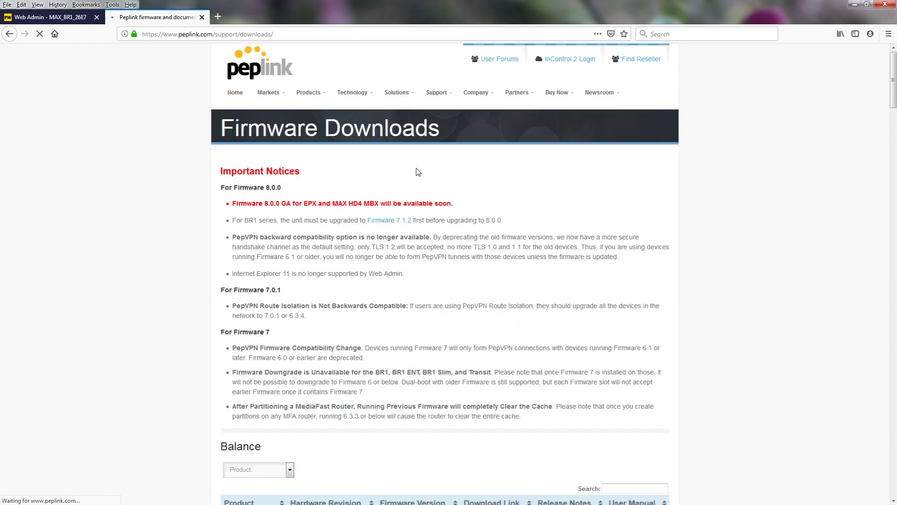
scroll(418, 172, down, 4)
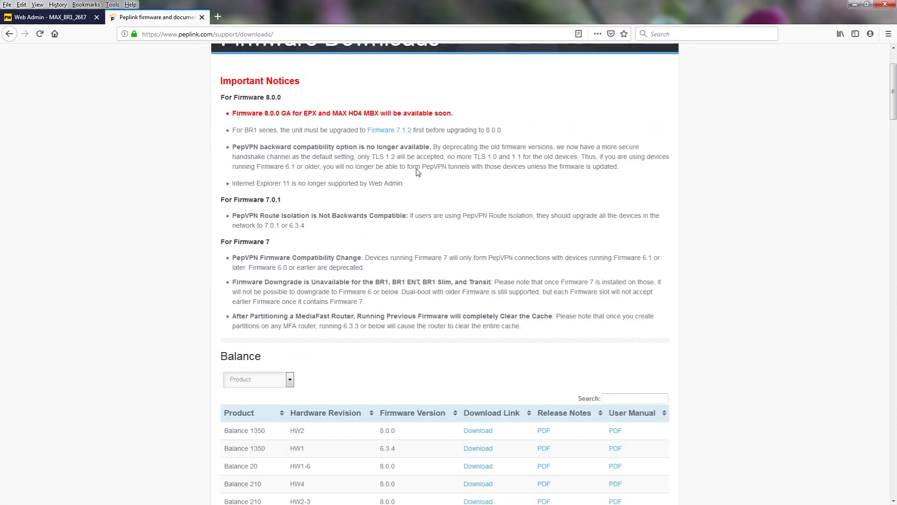
scroll(416, 172, down, 8)
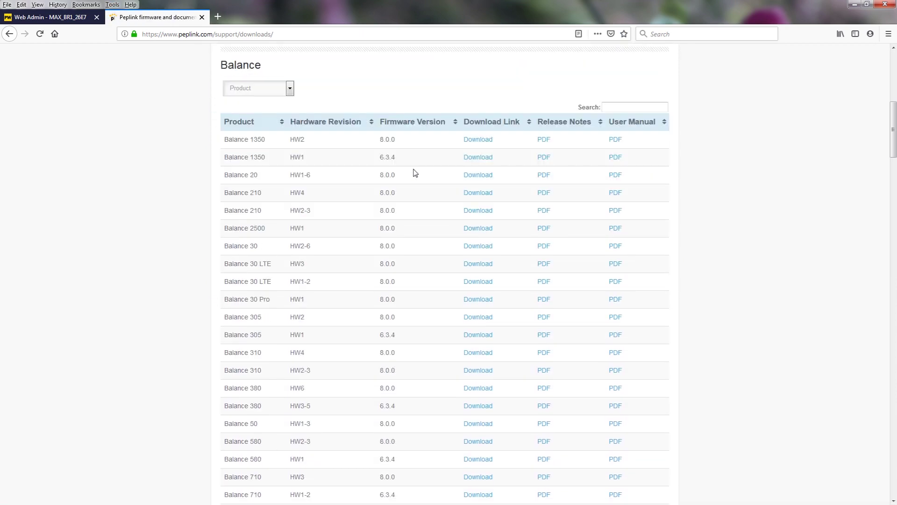
scroll(414, 172, down, 4)
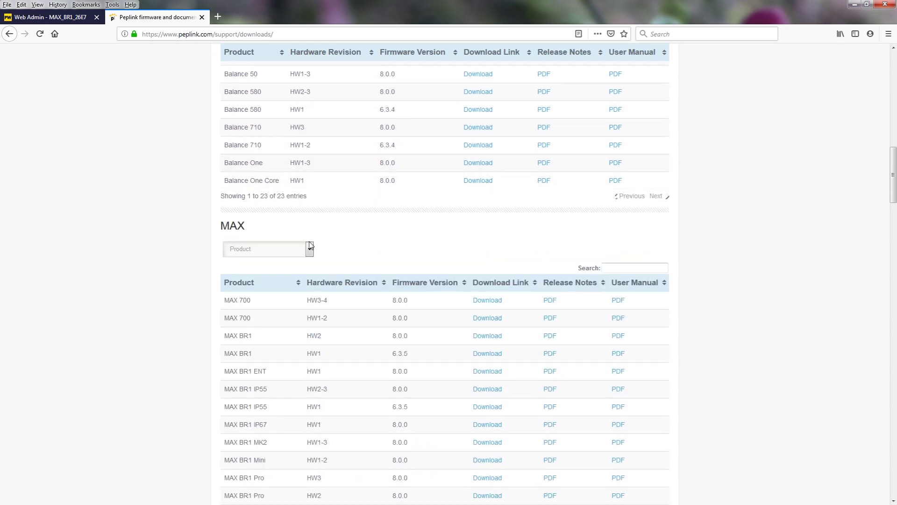
click(309, 249)
scroll(286, 266, down, 1)
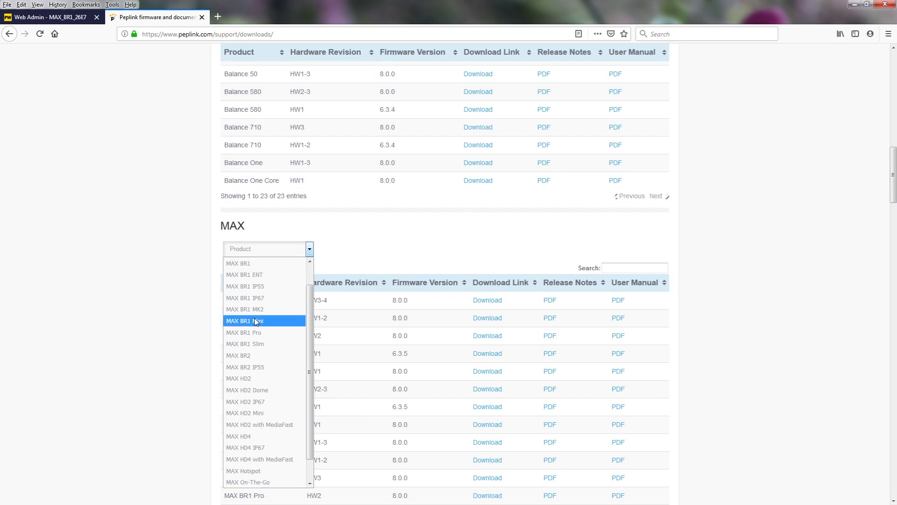
click(269, 322)
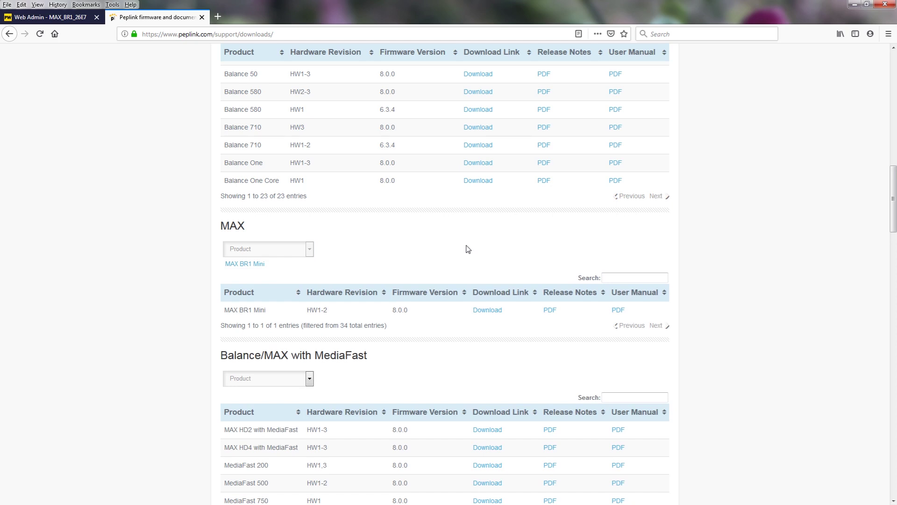
Download fw-max_br1_br2-8.0.0-build3455.bin and save it to the Desktop
click(486, 311)
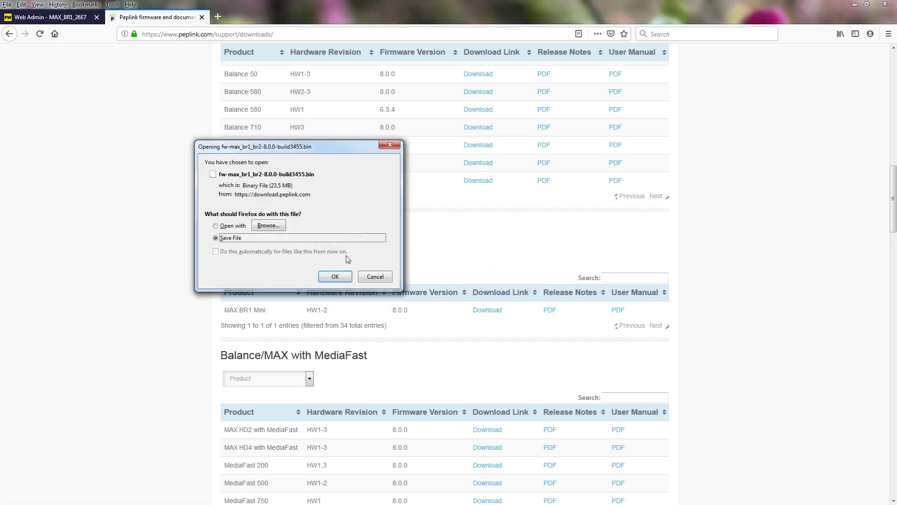
click(346, 277)
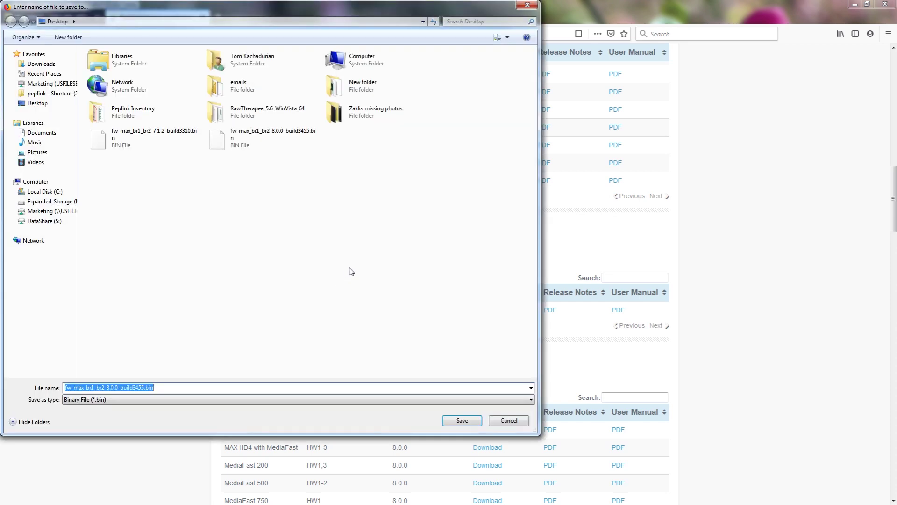
click(461, 420)
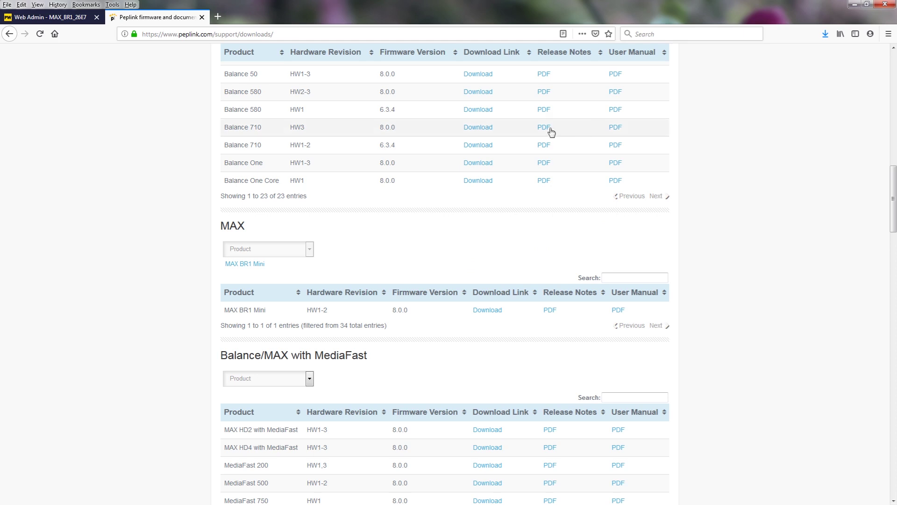
Check the Web Admin tab, then open Firmware Archive under Supplementary Materials on the downloads page
click(70, 21)
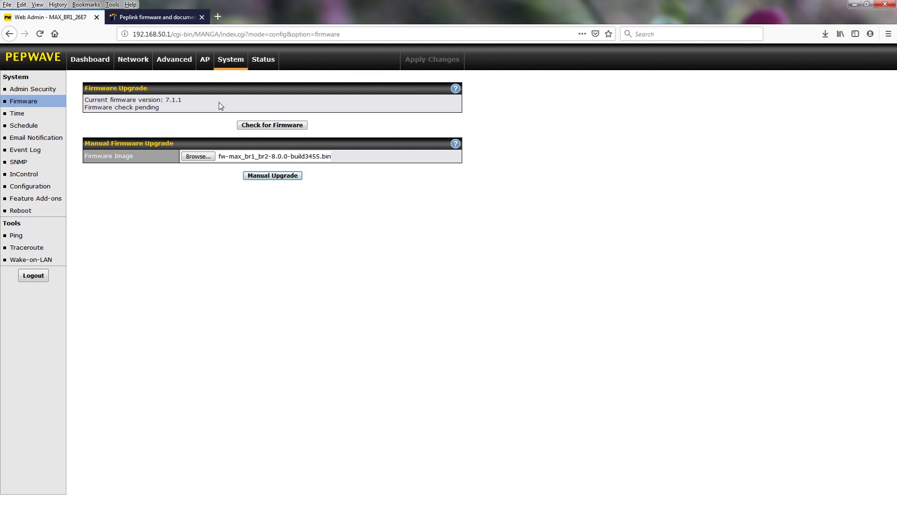
click(164, 19)
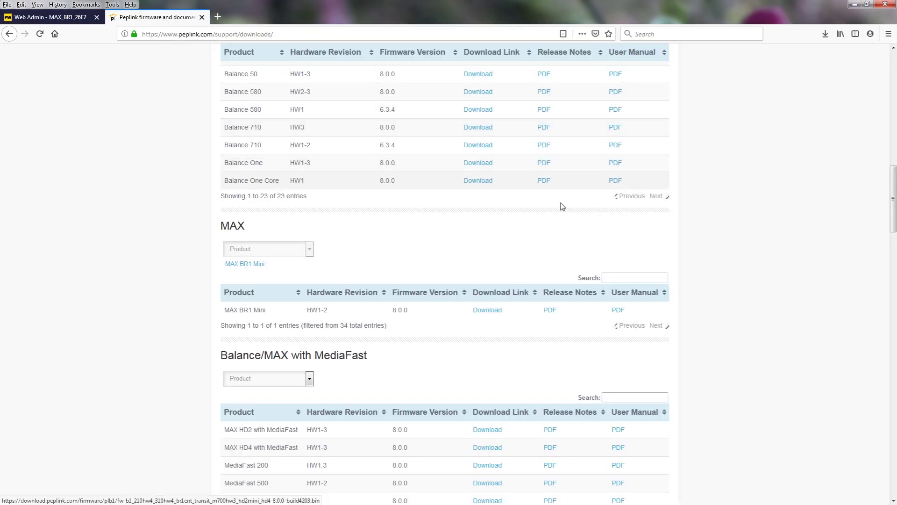
scroll(624, 235, down, 7)
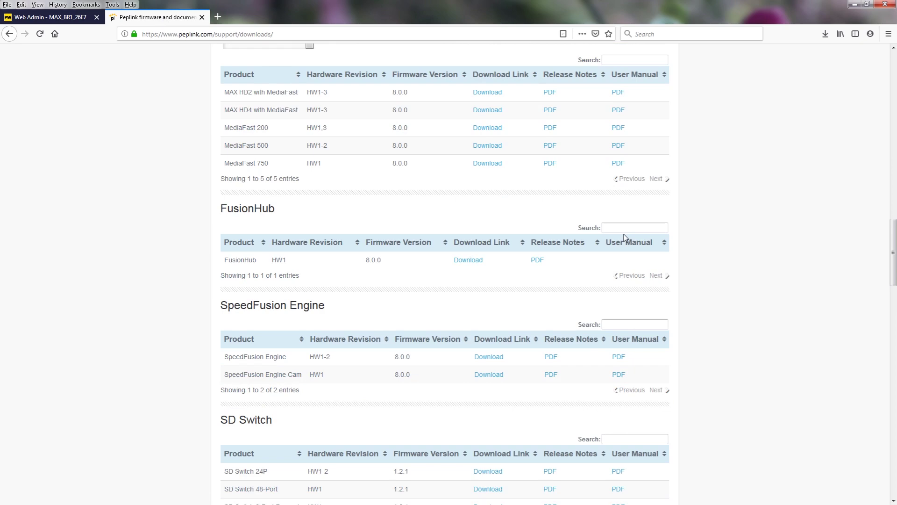
scroll(623, 236, down, 9)
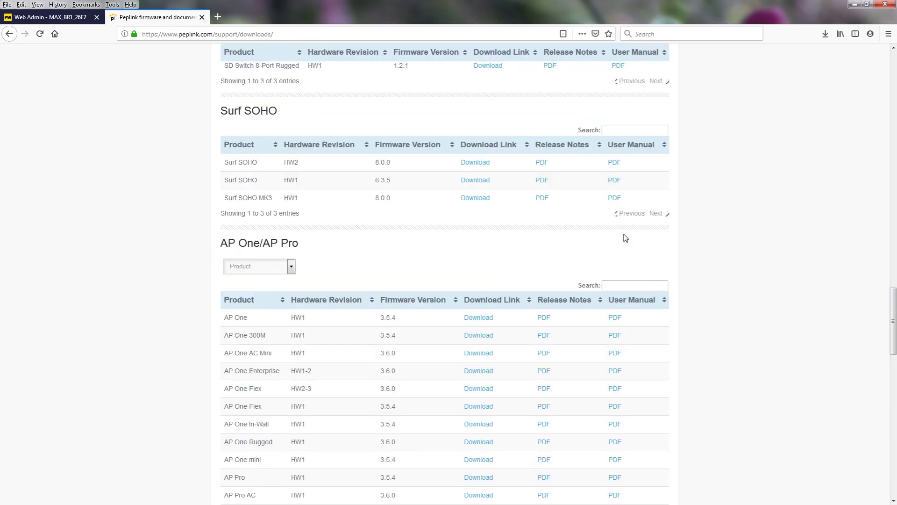
scroll(625, 237, down, 11)
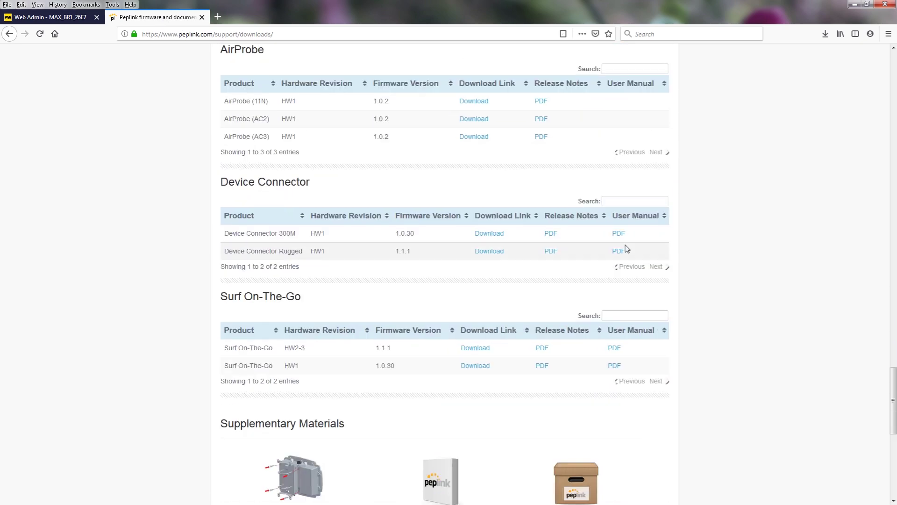
scroll(626, 249, down, 4)
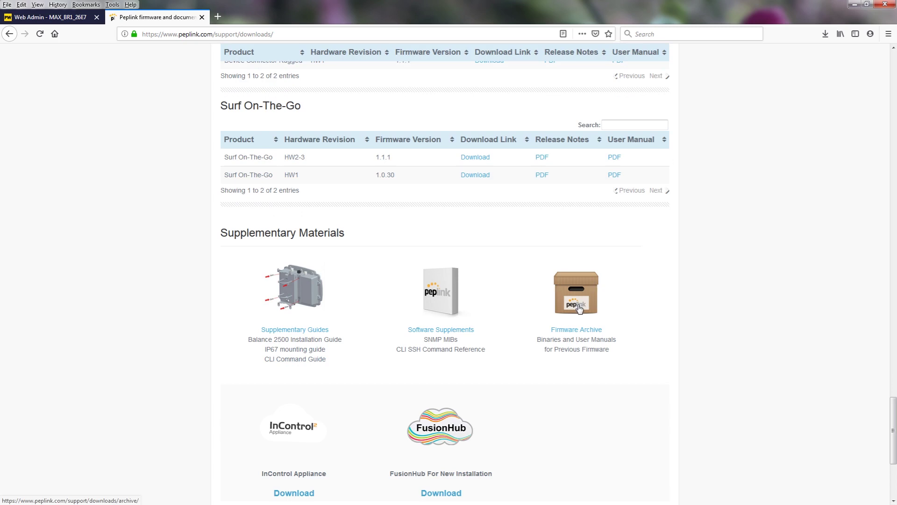
click(575, 330)
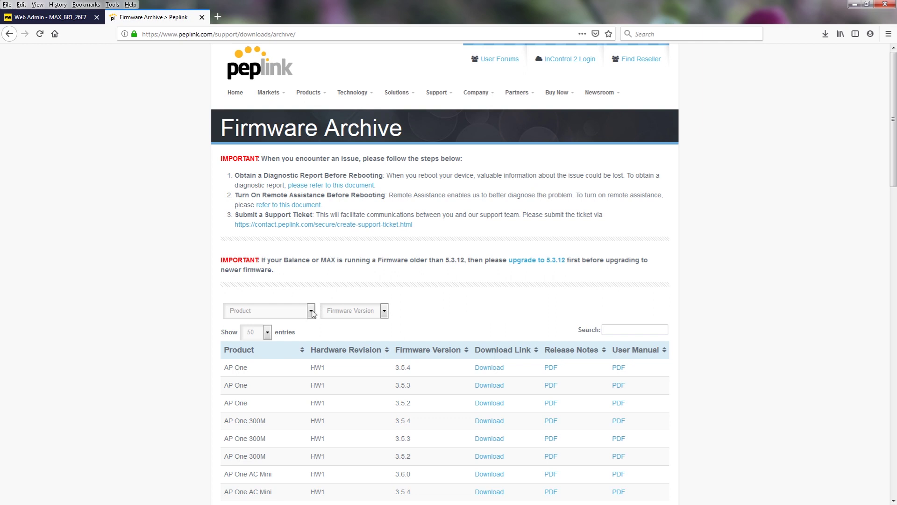
Filter the Firmware Archive to product MAX BR1 Mini and firmware version 7.1.2
click(310, 311)
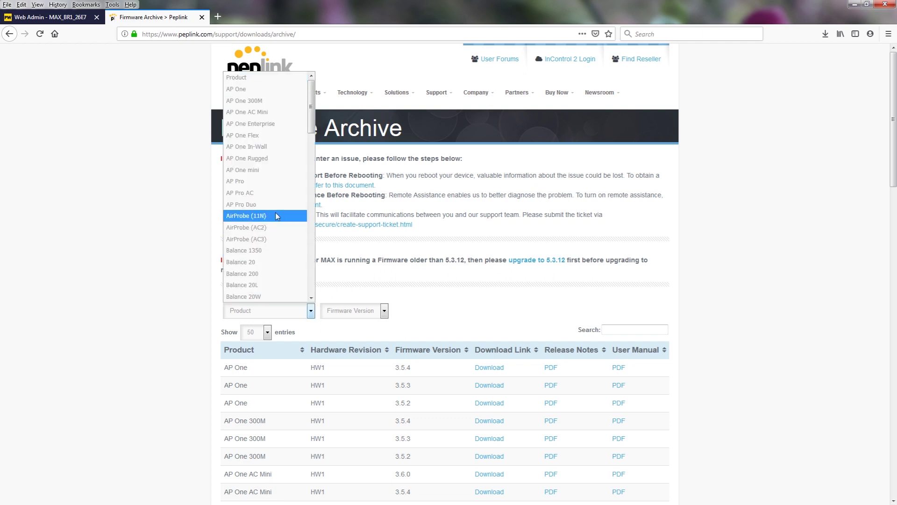
scroll(275, 211, down, 7)
scroll(275, 206, down, 4)
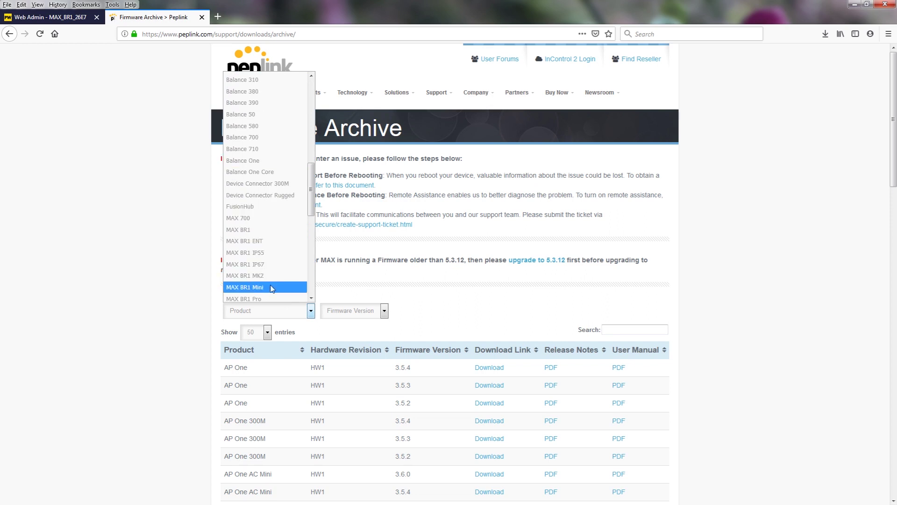
click(270, 287)
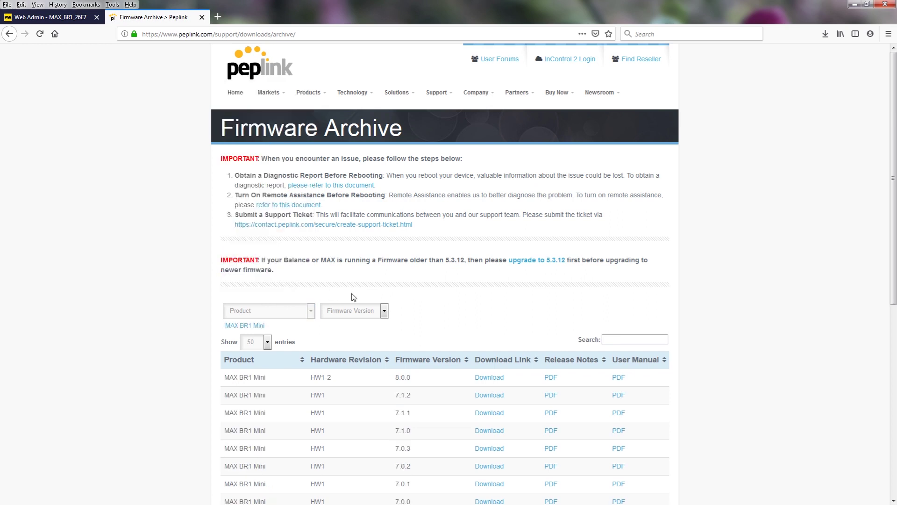
click(384, 310)
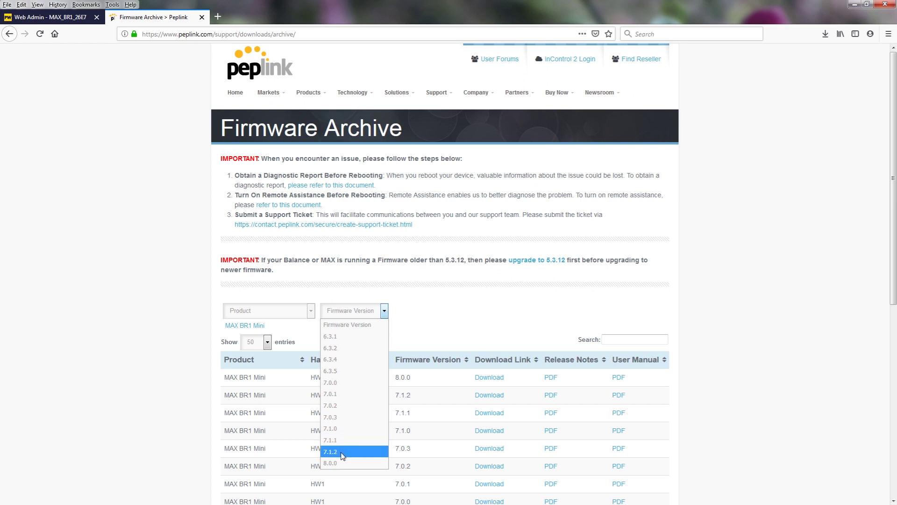
click(343, 455)
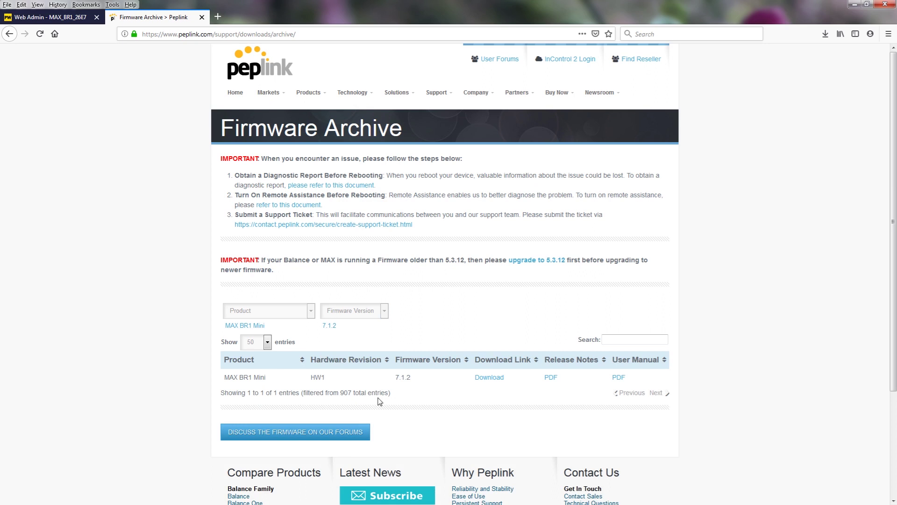
Download fw-max_br1_br2-7.1.2-build3310.bin and save it to the Desktop
click(491, 378)
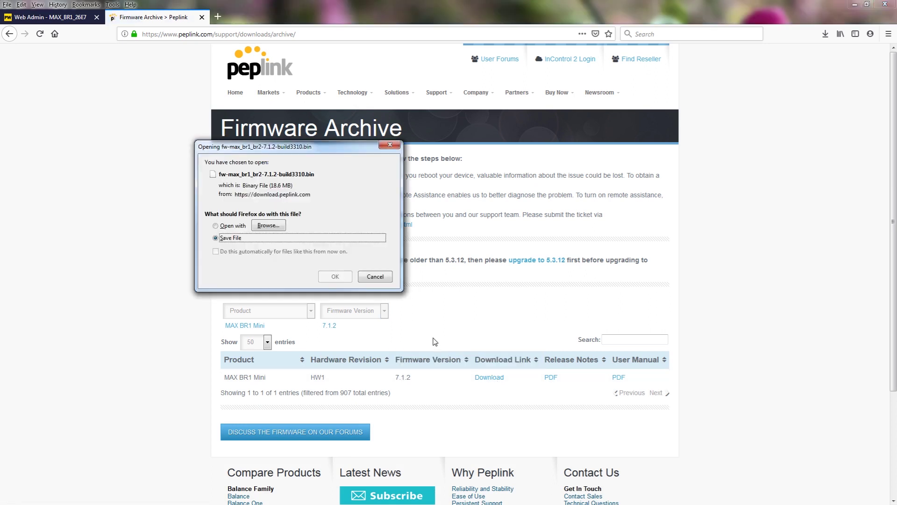
click(336, 277)
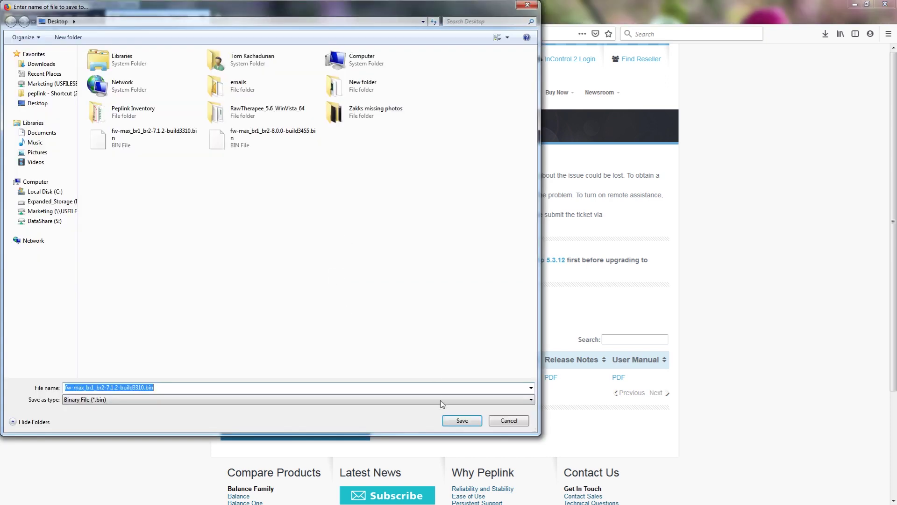
click(459, 421)
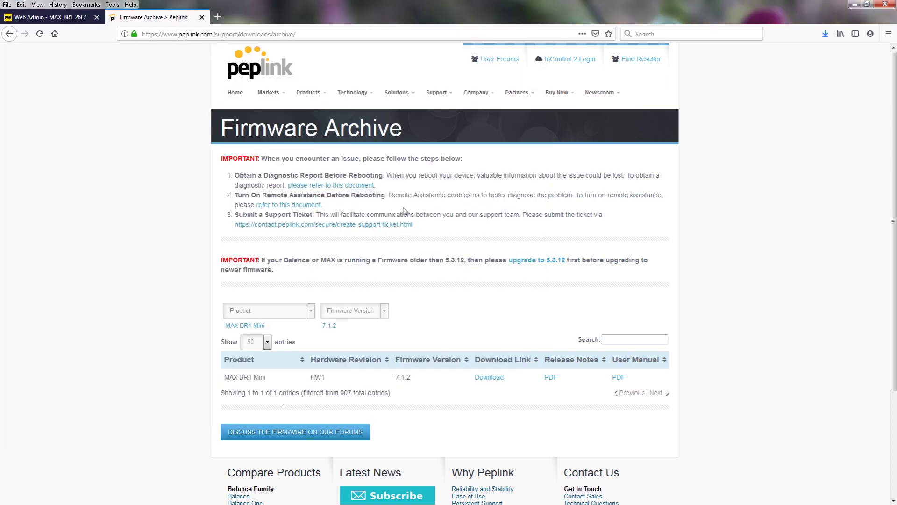
Attach the downloaded 7.1.2 .bin as the Firmware Image and confirm a Manual Upgrade
click(70, 22)
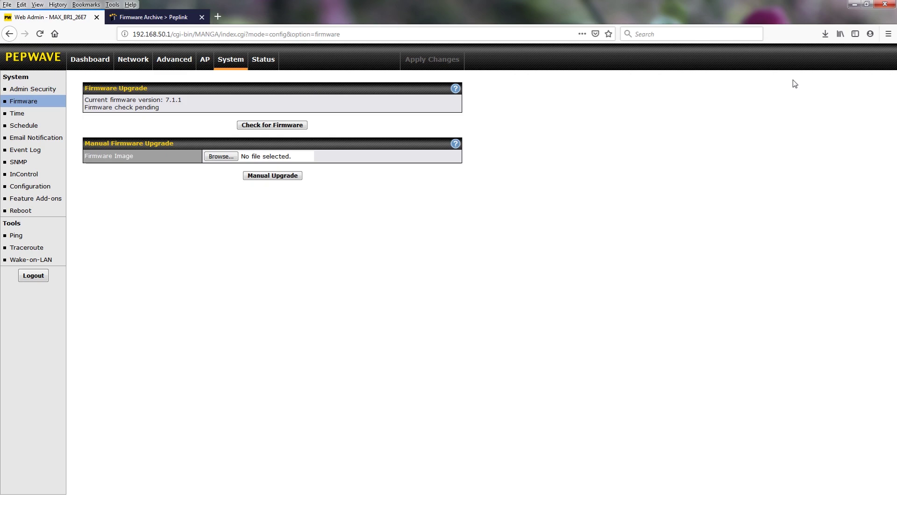
click(825, 35)
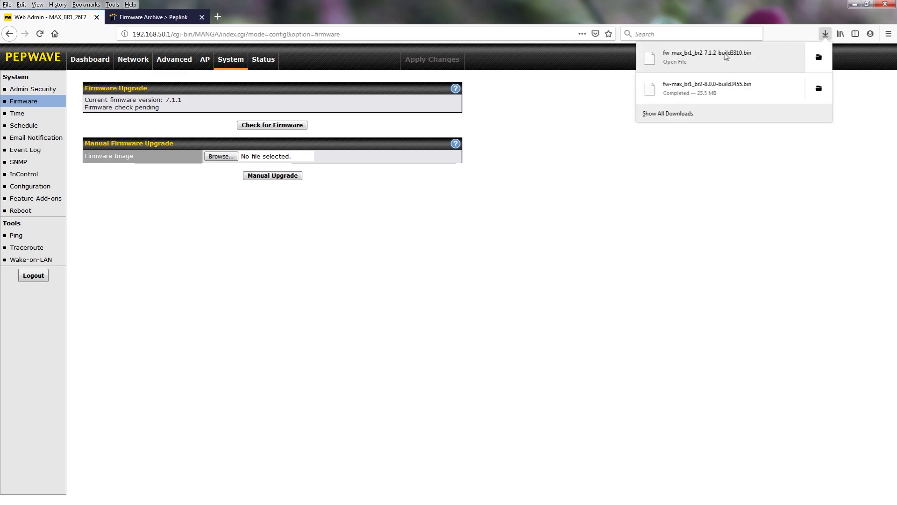
drag(714, 59, 405, 137)
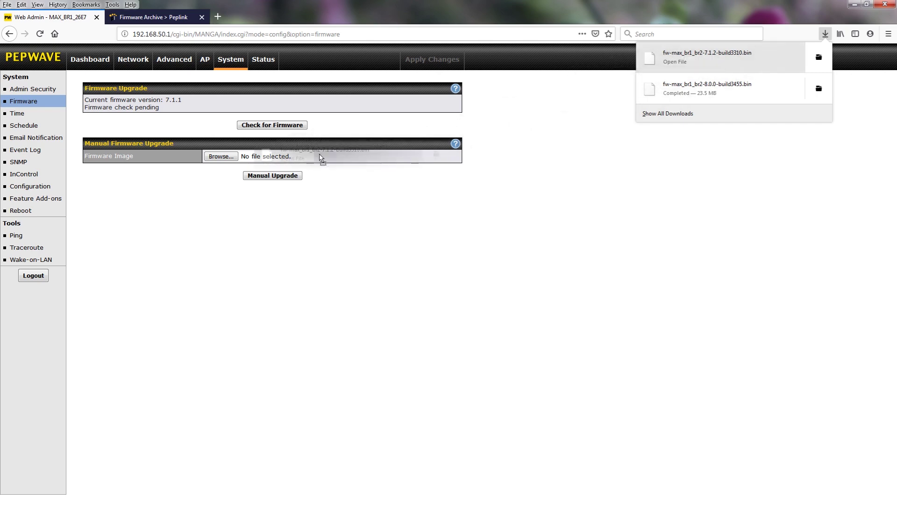
drag(321, 159, 295, 158)
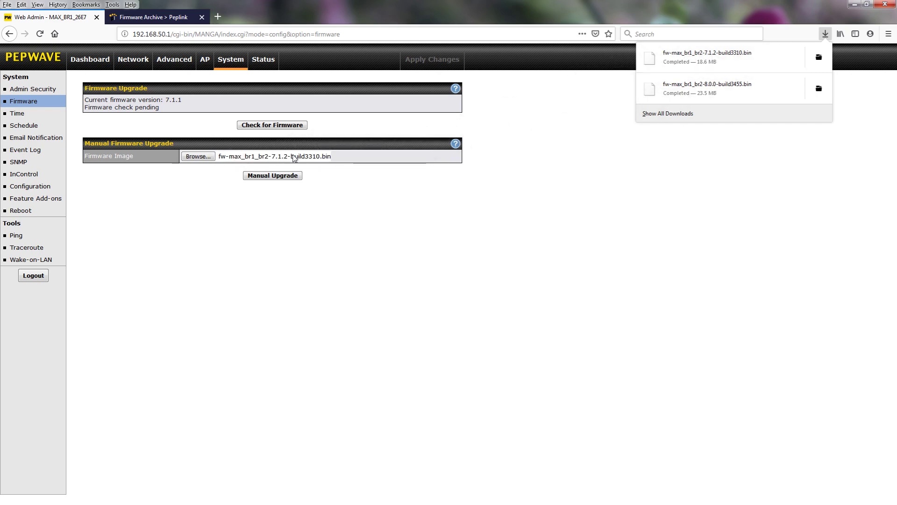
click(269, 177)
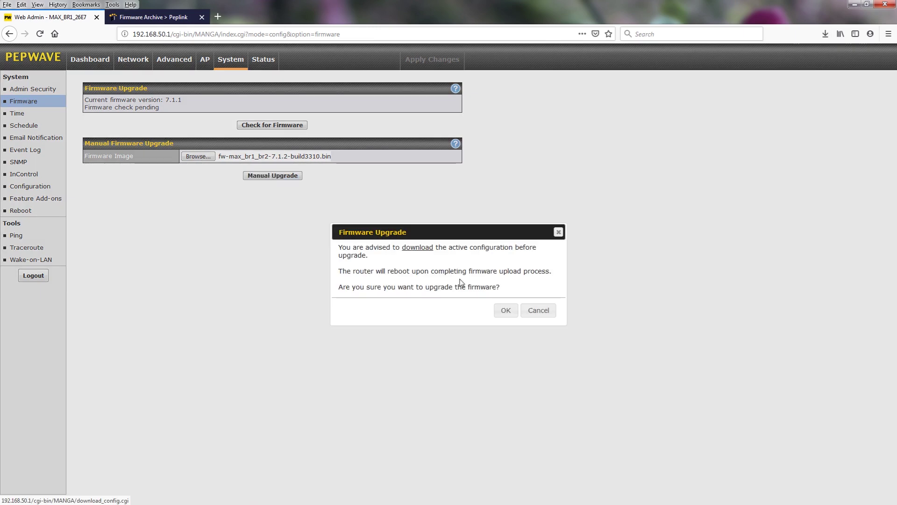
click(499, 313)
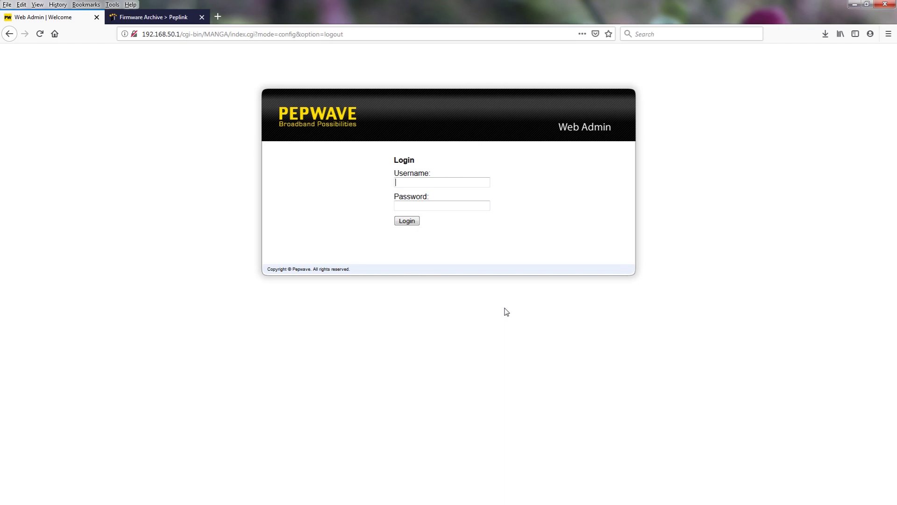
Log back in with the admin credentials and verify firmware 7.1.2 build 3310 under Status
text(admin)
key(Tab)
text(admin)
click(407, 221)
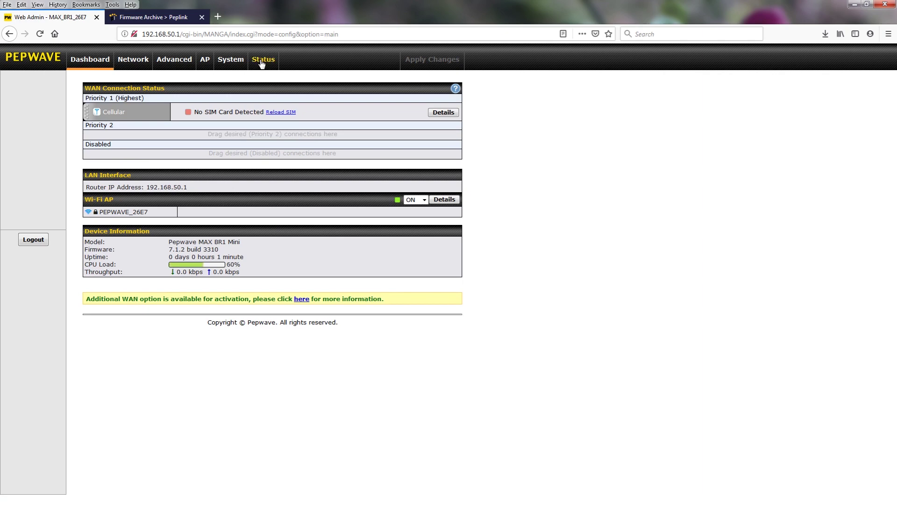
click(262, 64)
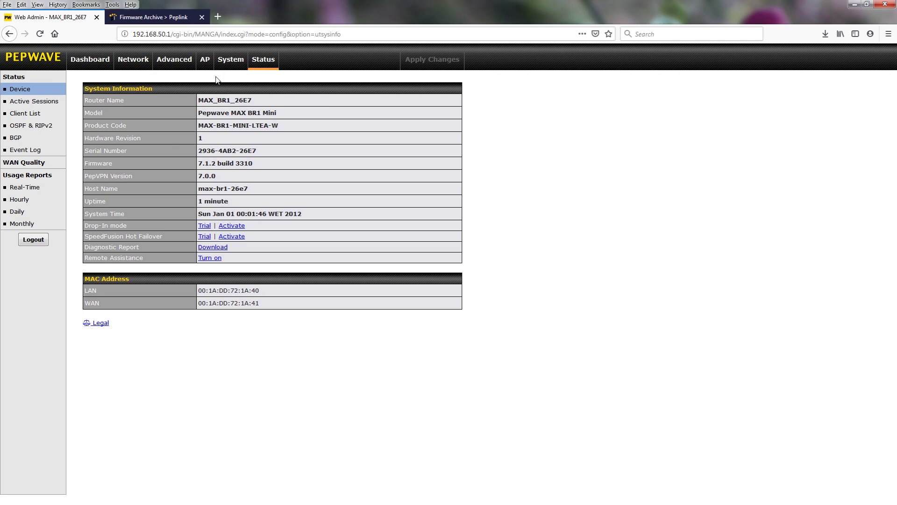
On System > Firmware, attach the 8.0.0 .bin as Firmware Image and confirm a Manual Upgrade
click(229, 64)
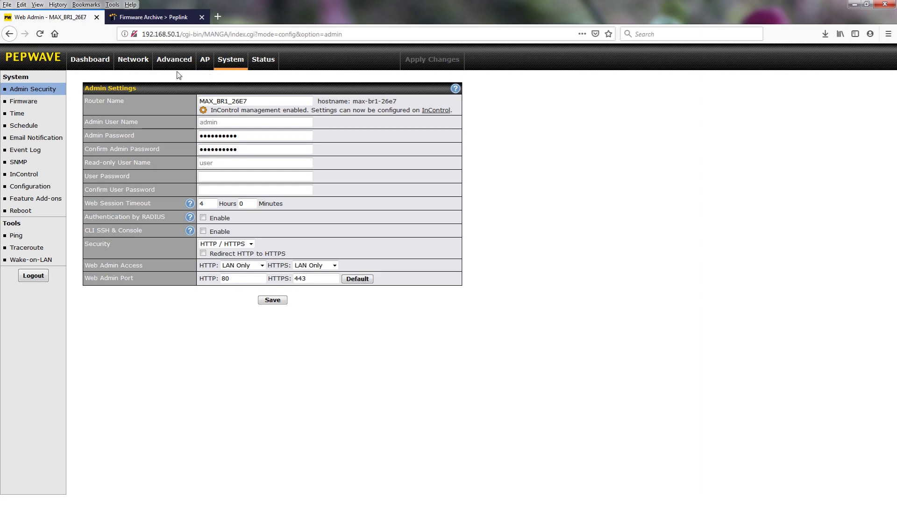
click(29, 104)
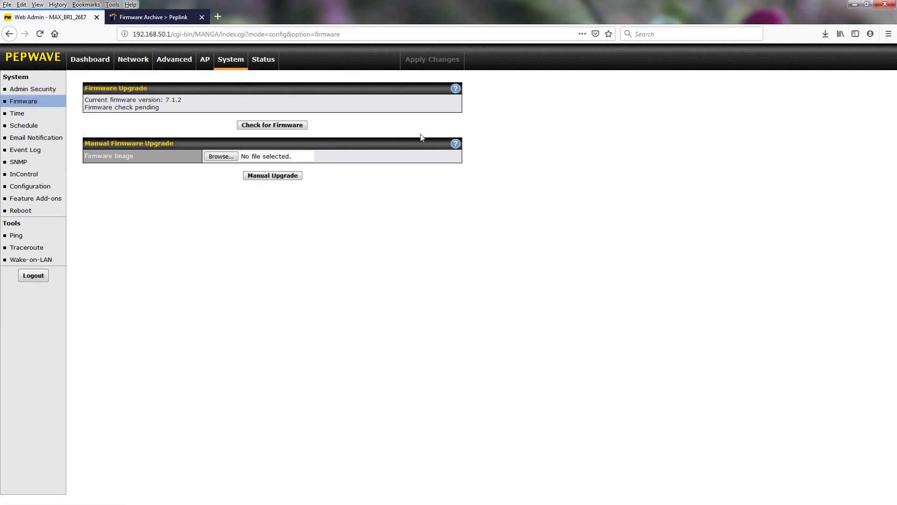
click(825, 34)
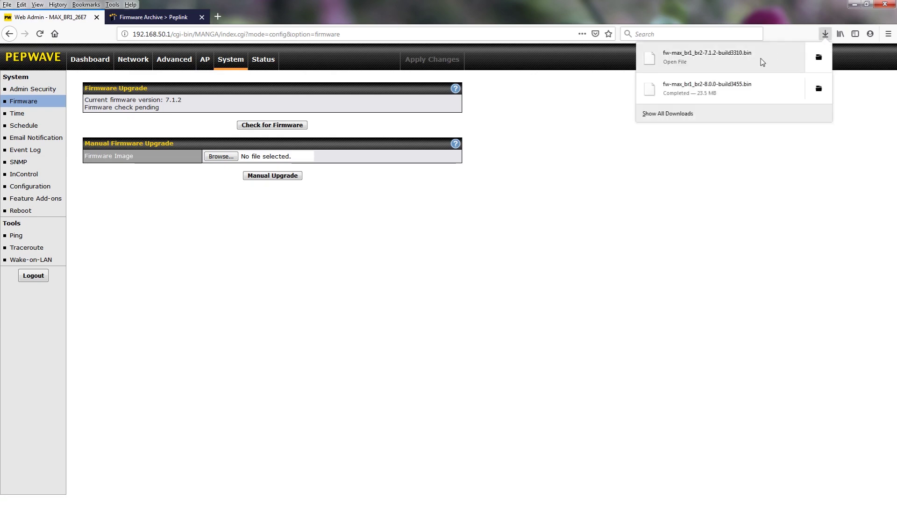
drag(744, 90, 277, 154)
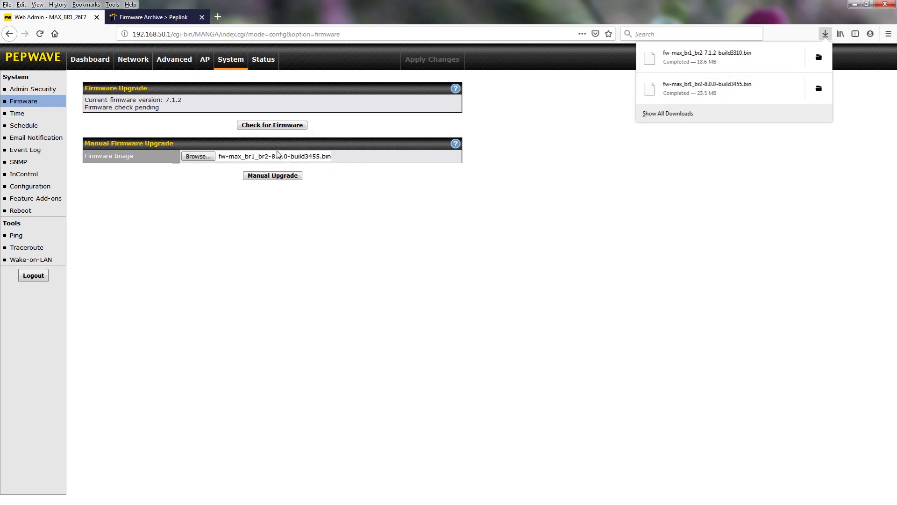
click(275, 176)
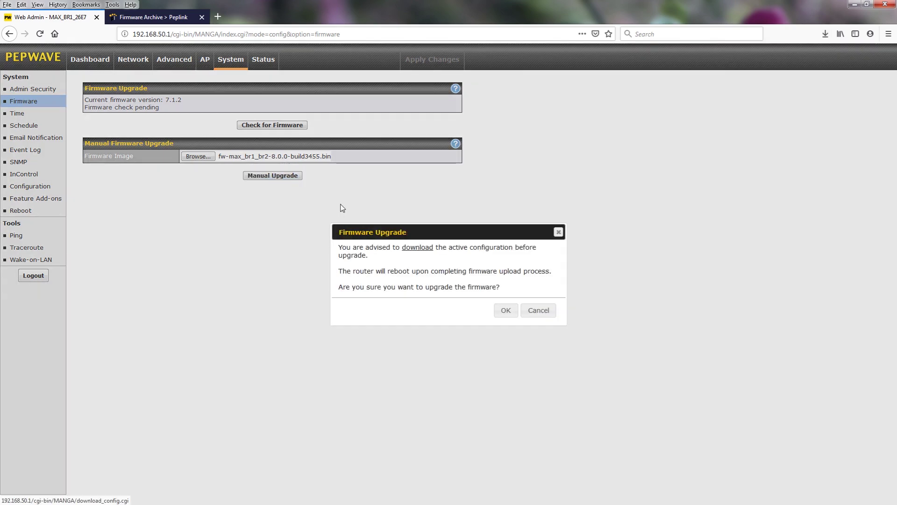
click(505, 311)
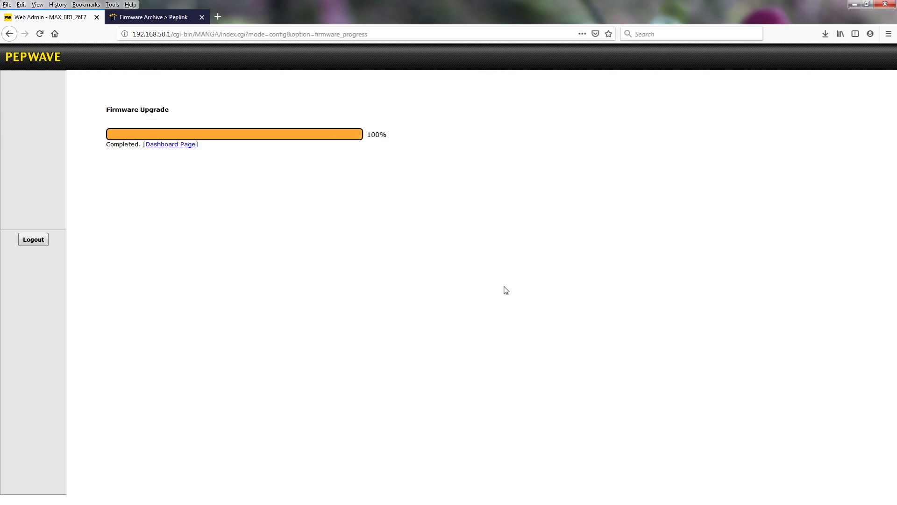
Log in with the admin credentials and verify firmware 8.0.0 build 3455 under Status
text(a)
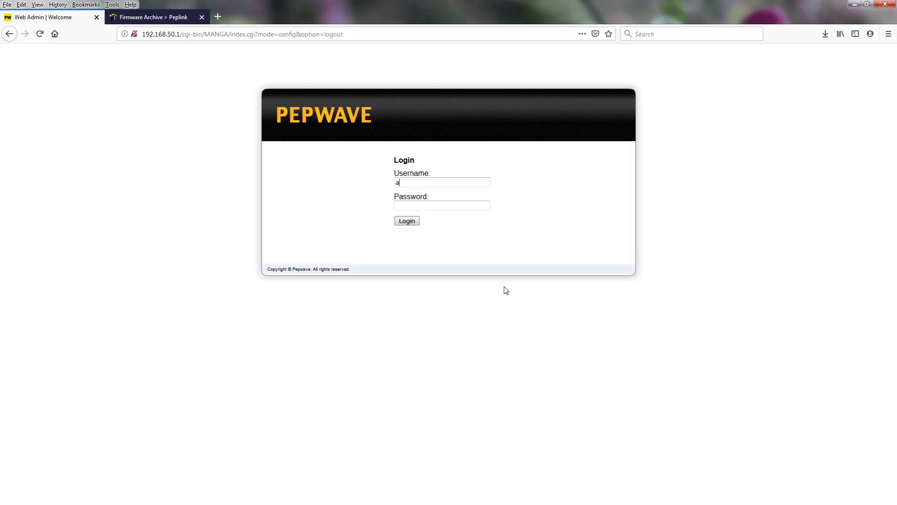
text(dmin)
key(Tab)
text(admin)
click(407, 222)
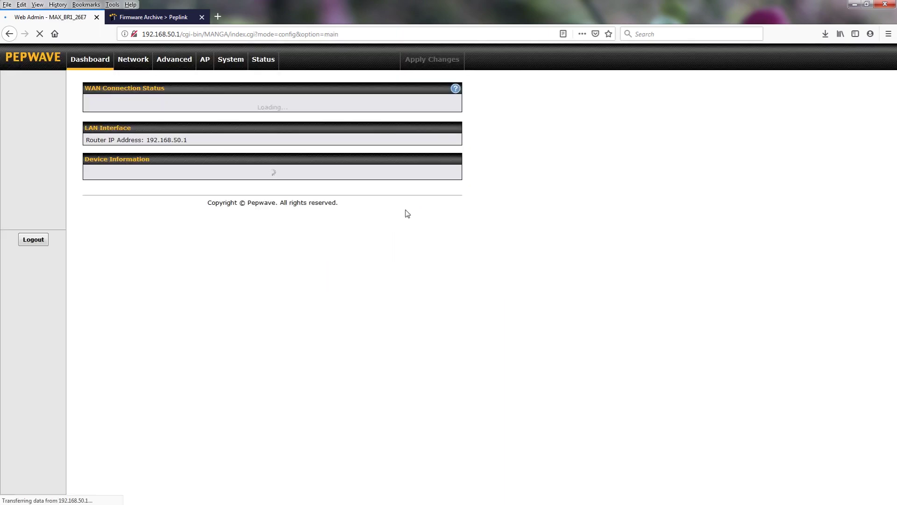
click(264, 55)
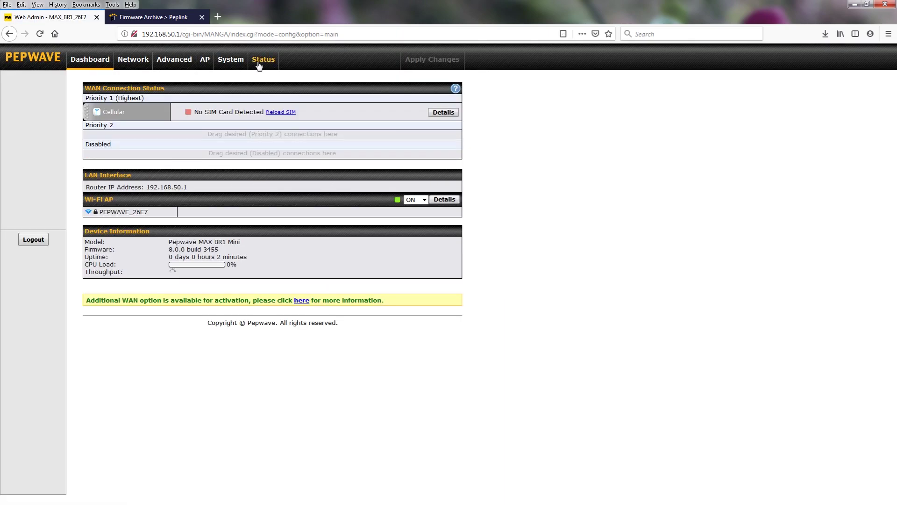